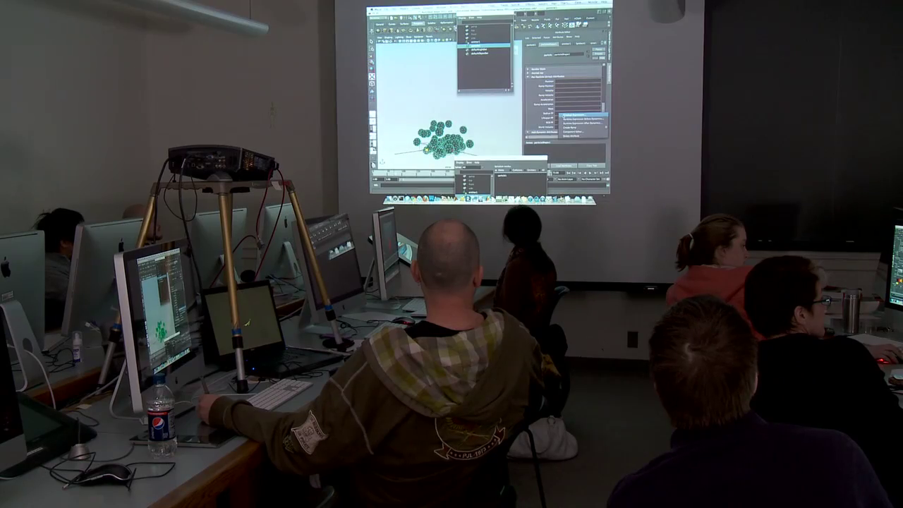
Start a Creation Expression on particleShape1's radiusPP attribute in the Expression Editor
{"action": "left_click", "coordinate": [580, 115]}
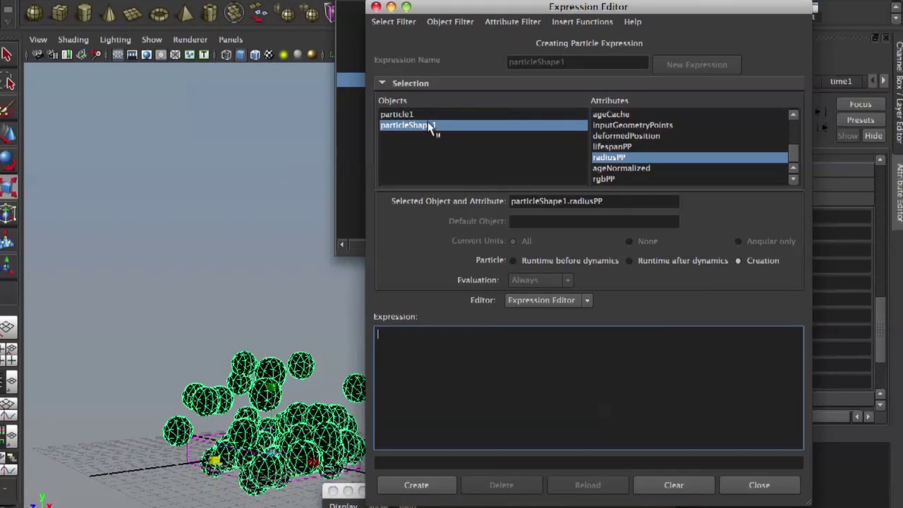
{"action": "left_click", "coordinate": [401, 124]}
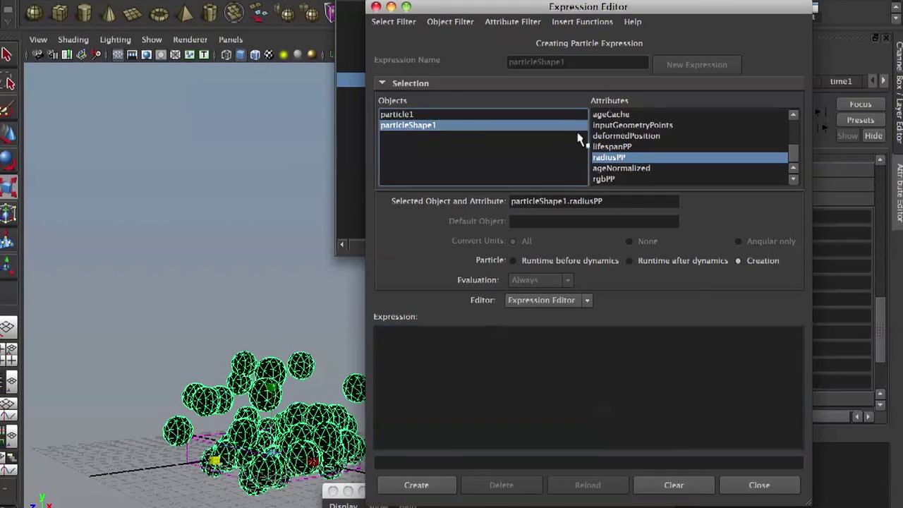
{"action": "left_click", "coordinate": [660, 158]}
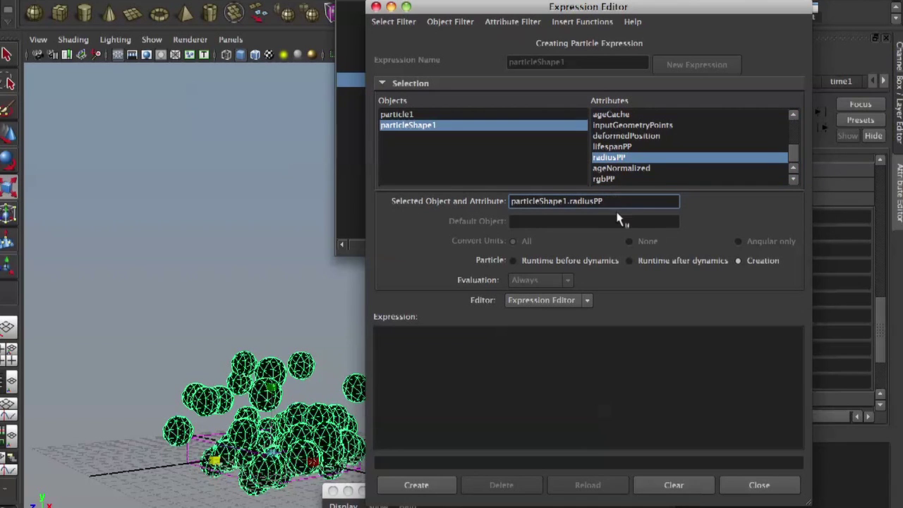
{"action": "triple_click", "coordinate": [570, 201]}
{"action": "key", "text": "super+c"}
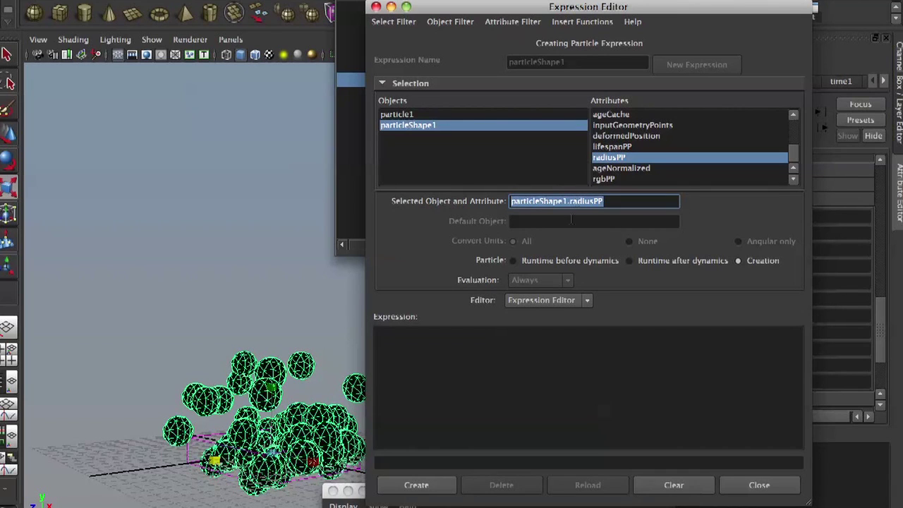
{"action": "left_click", "coordinate": [581, 343]}
Create the creation expression particleShape1.radiusPP = rand(.1,.5) and close the Expression Editor
{"action": "key", "text": "super+v"}
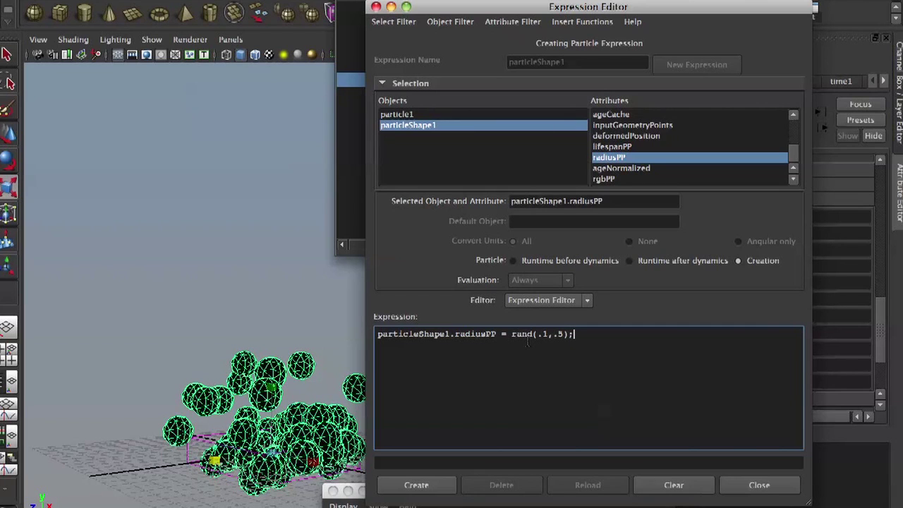
{"action": "left_click", "coordinate": [430, 488]}
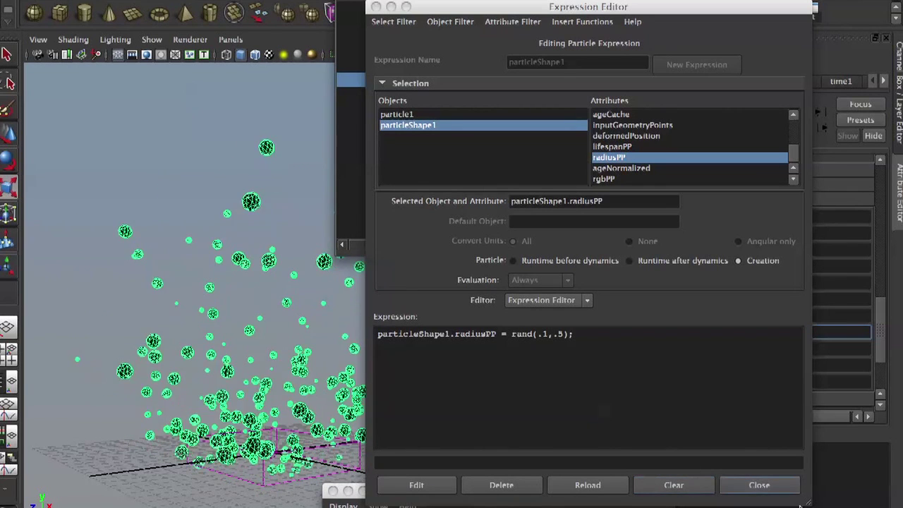
{"action": "left_click", "coordinate": [759, 484]}
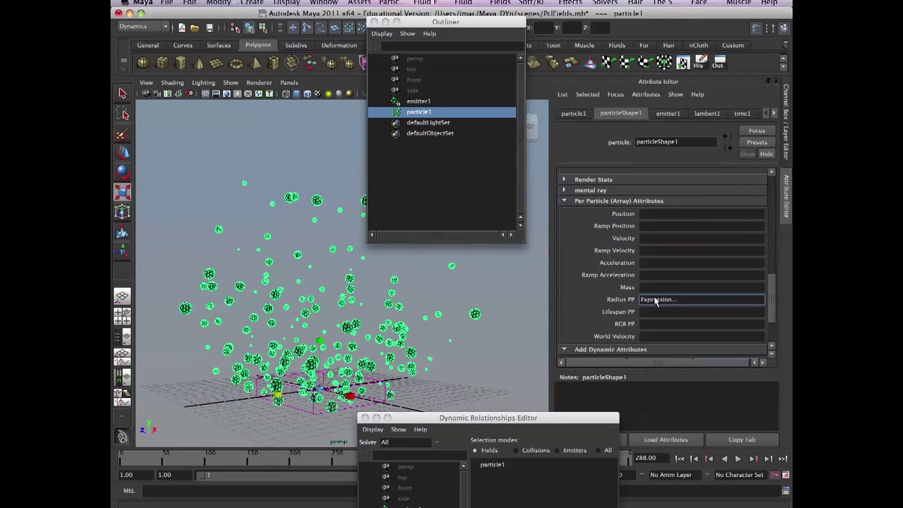
Reopen the Radius PP creation expression rand(.1,.5) with the cursor at its end
{"action": "right_click", "coordinate": [654, 301]}
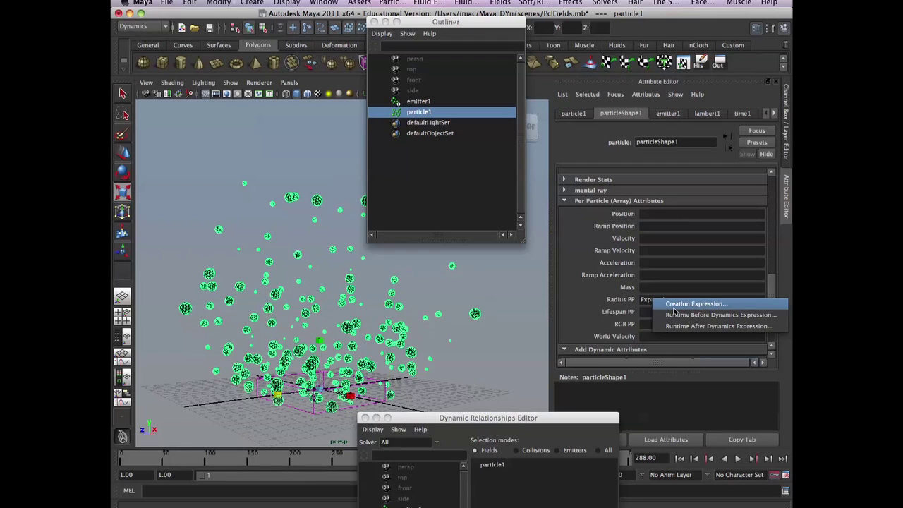
{"action": "left_click", "coordinate": [670, 305]}
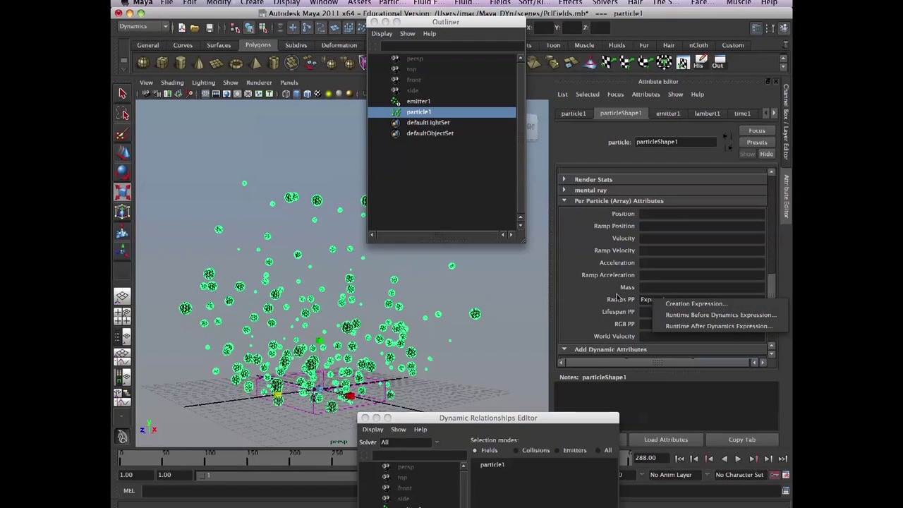
{"action": "right_click", "coordinate": [644, 329]}
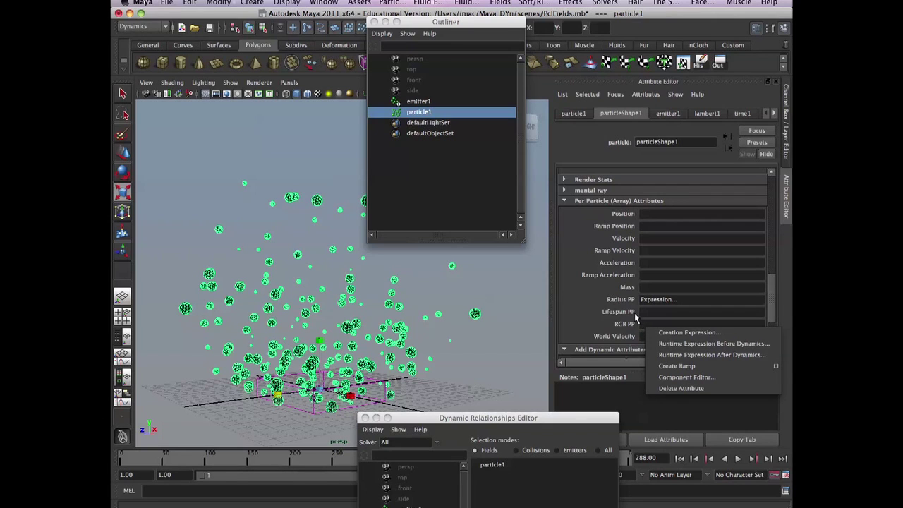
{"action": "right_click", "coordinate": [646, 304]}
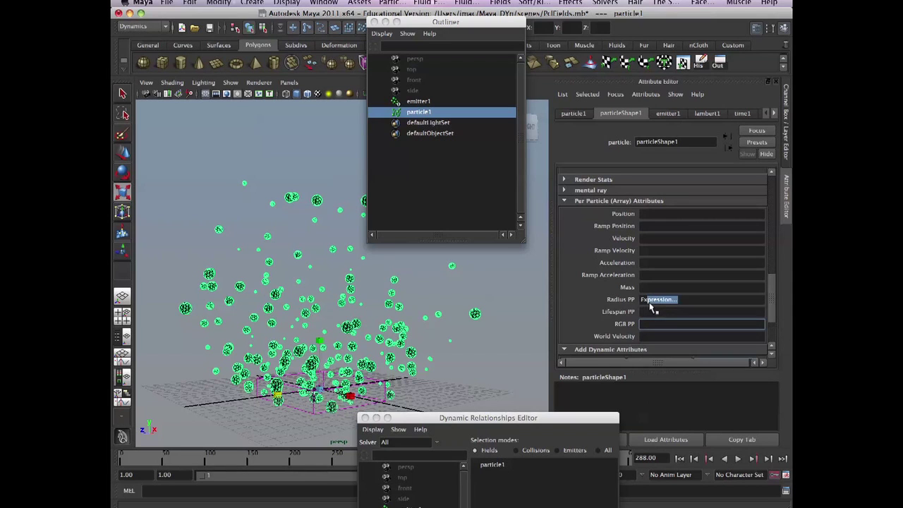
{"action": "left_click", "coordinate": [655, 299]}
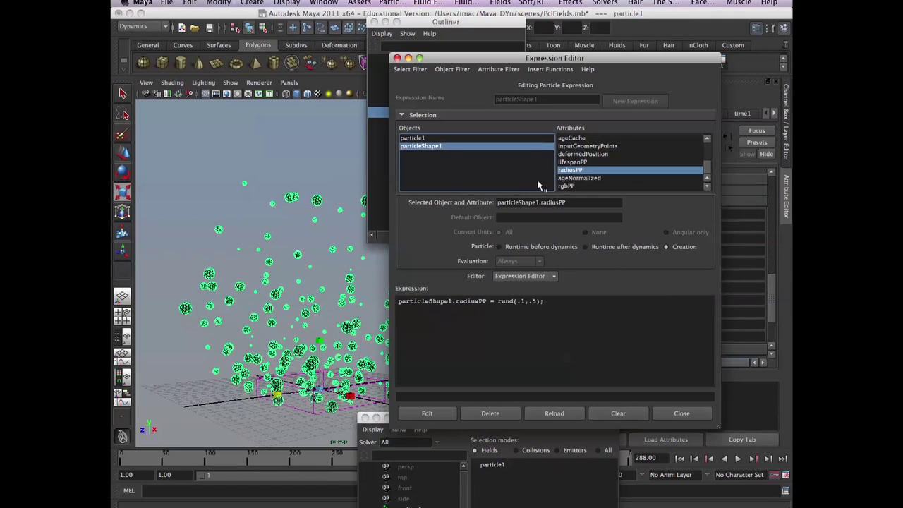
{"action": "left_click", "coordinate": [541, 346]}
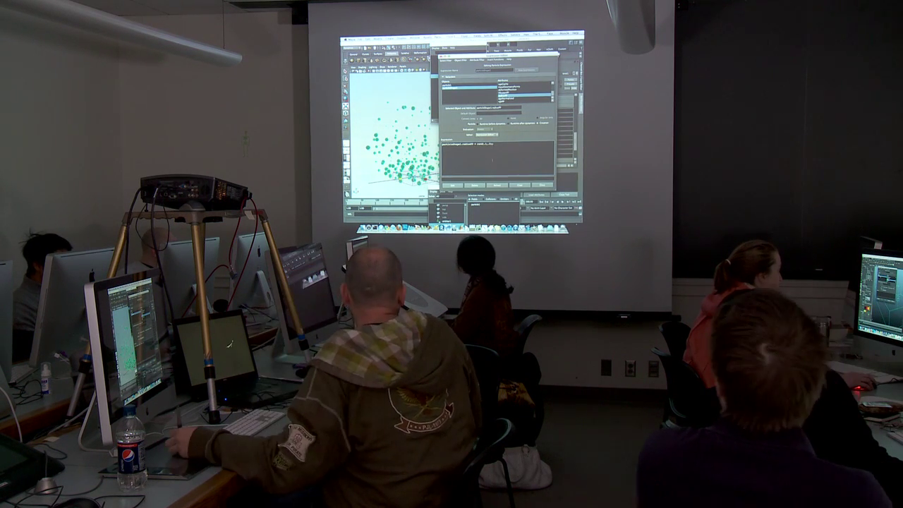
{"action": "left_click", "coordinate": [396, 226]}
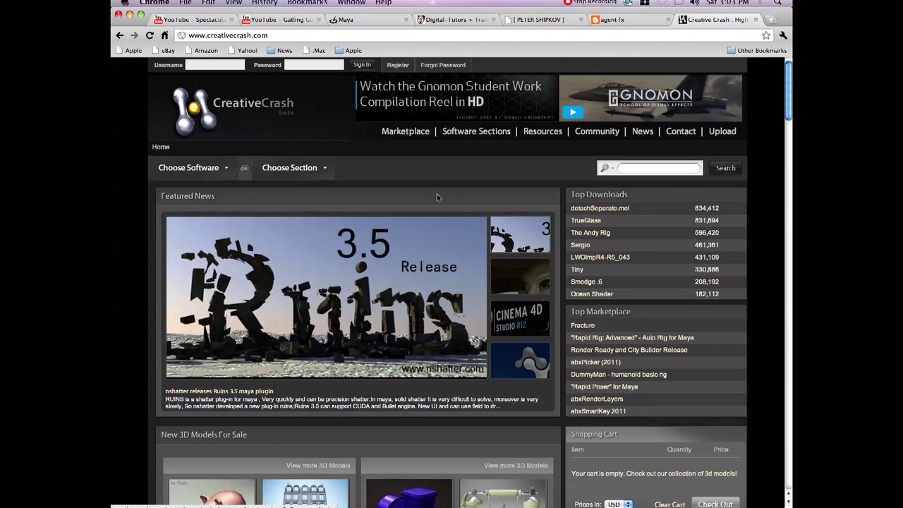
Go to CreativeCrash's Maya section and open the Character Rigs downloads listing
{"action": "left_click", "coordinate": [226, 168]}
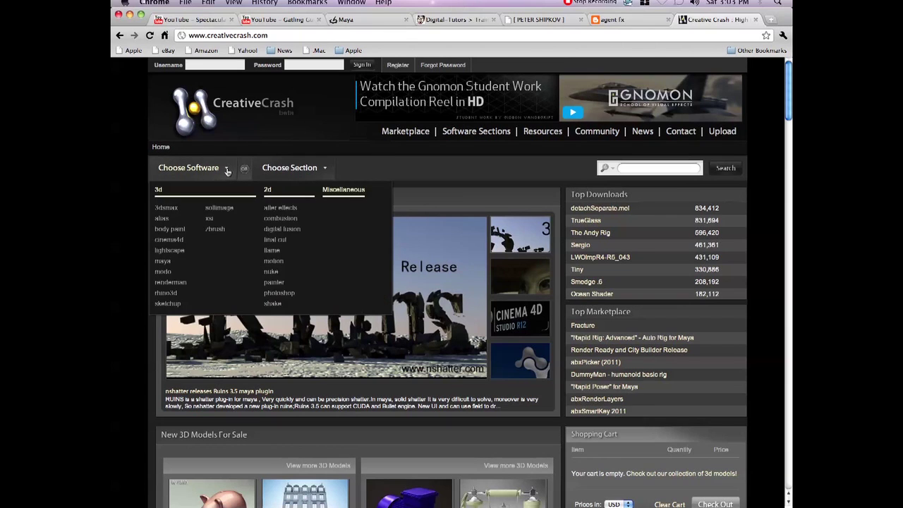
{"action": "left_click", "coordinate": [161, 264]}
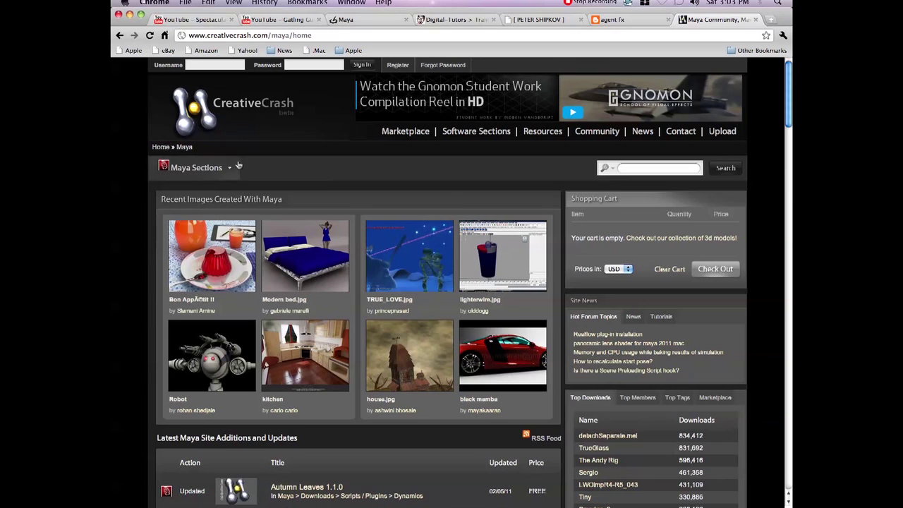
{"action": "left_click", "coordinate": [227, 168]}
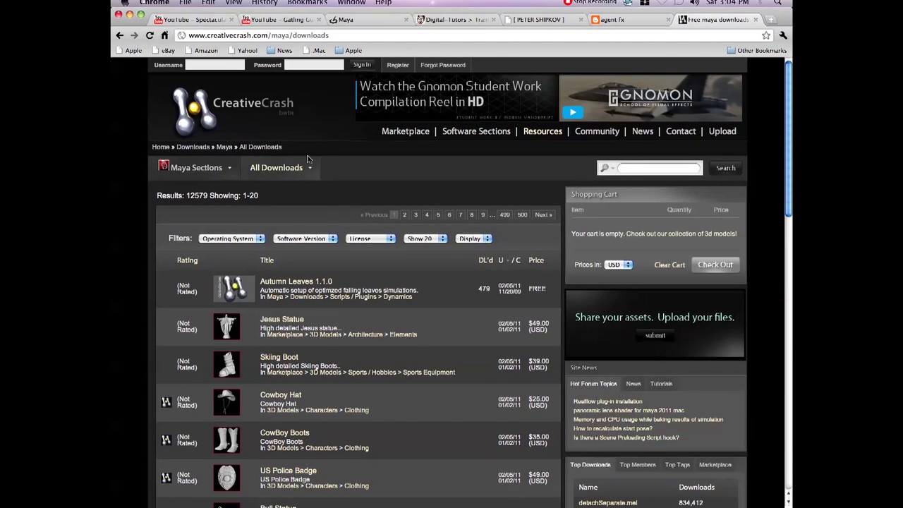
{"action": "left_click", "coordinate": [308, 168]}
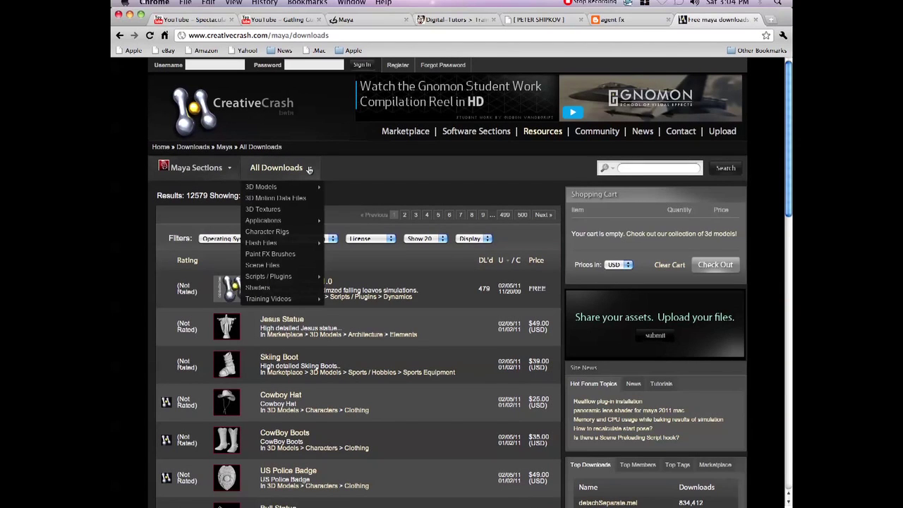
{"action": "mouse_move", "coordinate": [305, 189]}
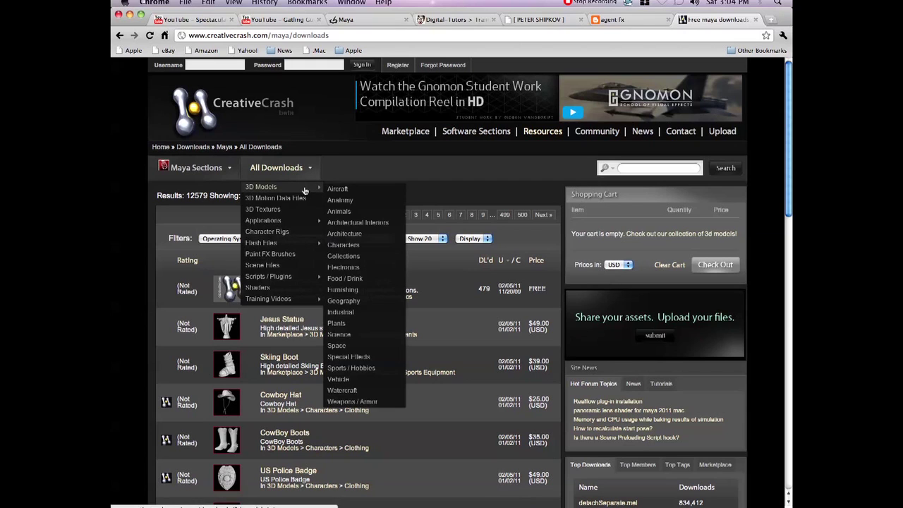
{"action": "mouse_move", "coordinate": [288, 223]}
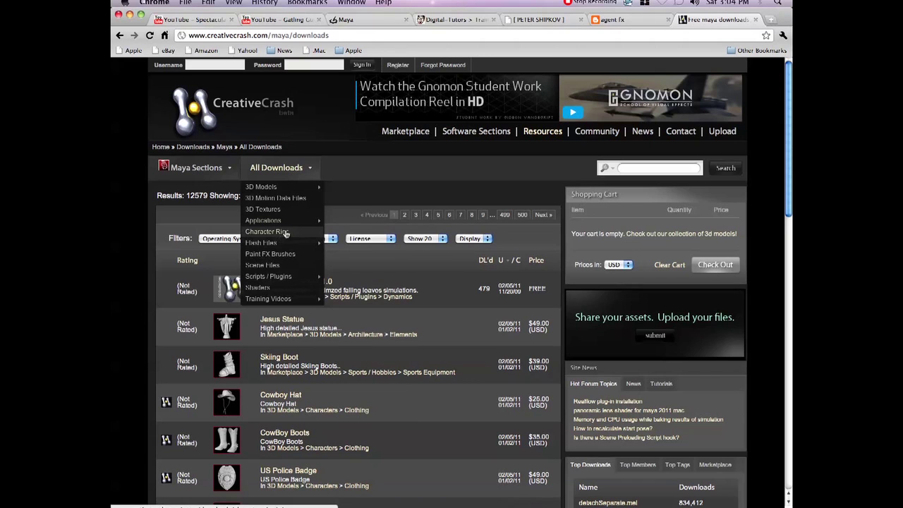
{"action": "left_click", "coordinate": [285, 233]}
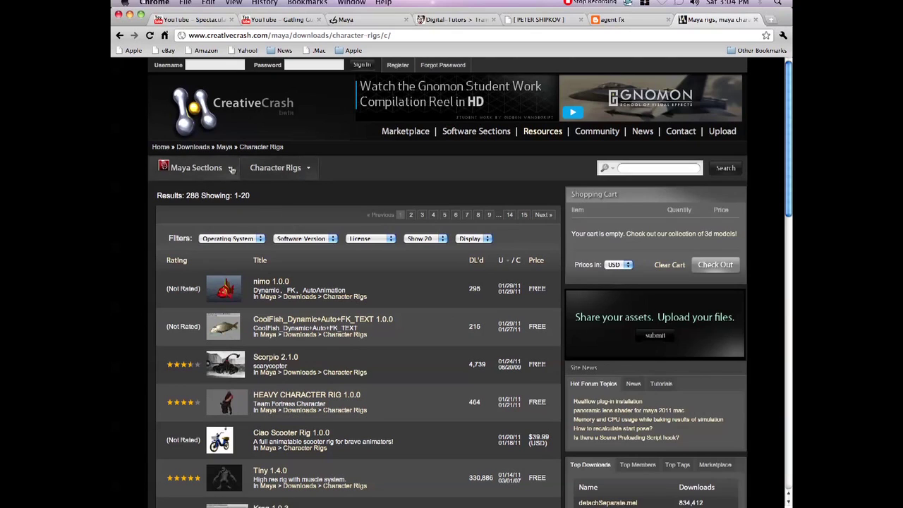
Bring up the download category list to look for Scripts / Plugins
{"action": "left_click", "coordinate": [271, 169]}
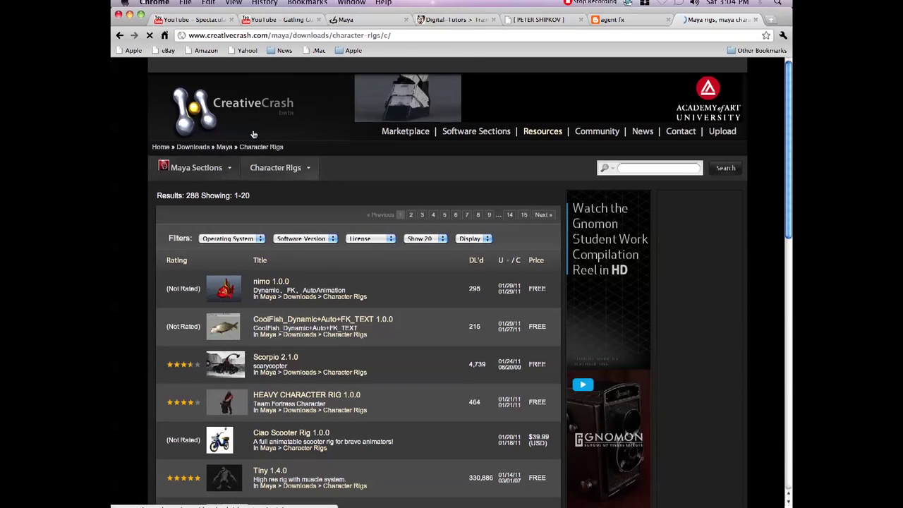
{"action": "left_click", "coordinate": [275, 169]}
{"action": "mouse_move", "coordinate": [288, 279]}
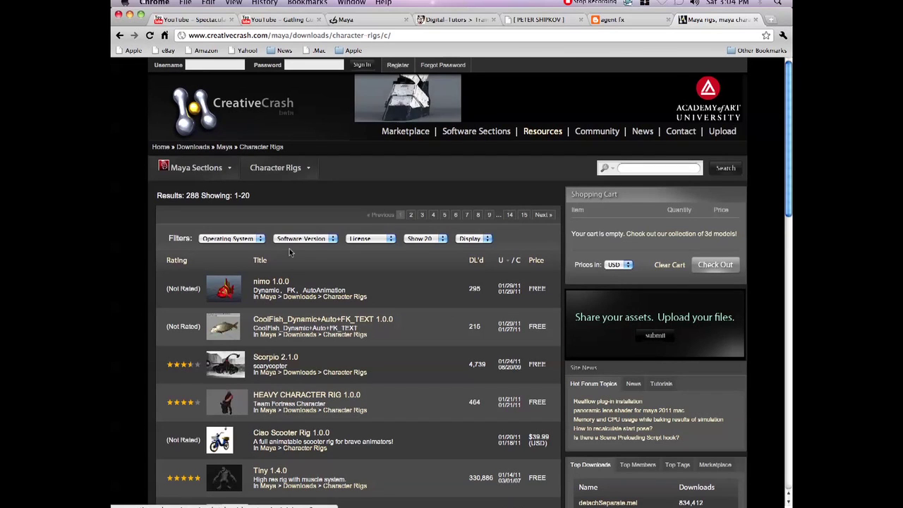
{"action": "left_click", "coordinate": [275, 168]}
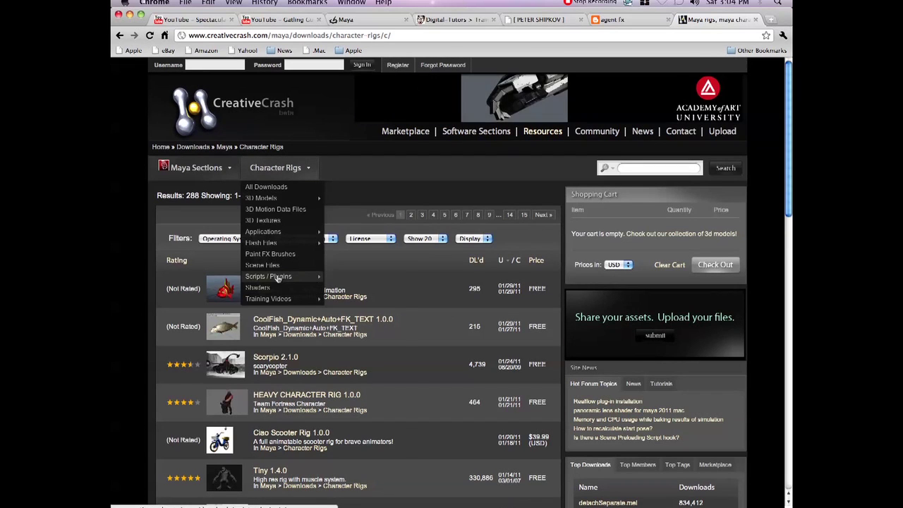
{"action": "mouse_move", "coordinate": [277, 277]}
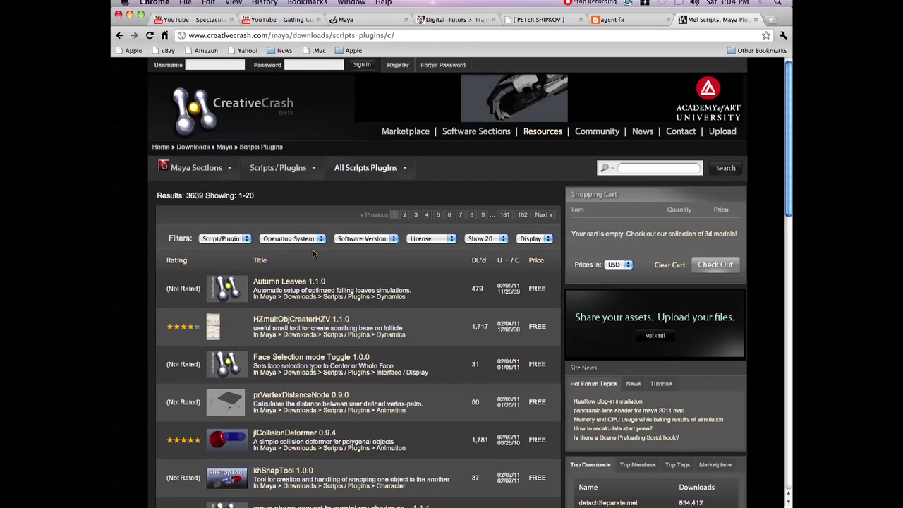
Return to the Character Rigs page and open the Scripts / Plugins > Dynamics category
{"action": "mouse_move", "coordinate": [311, 173]}
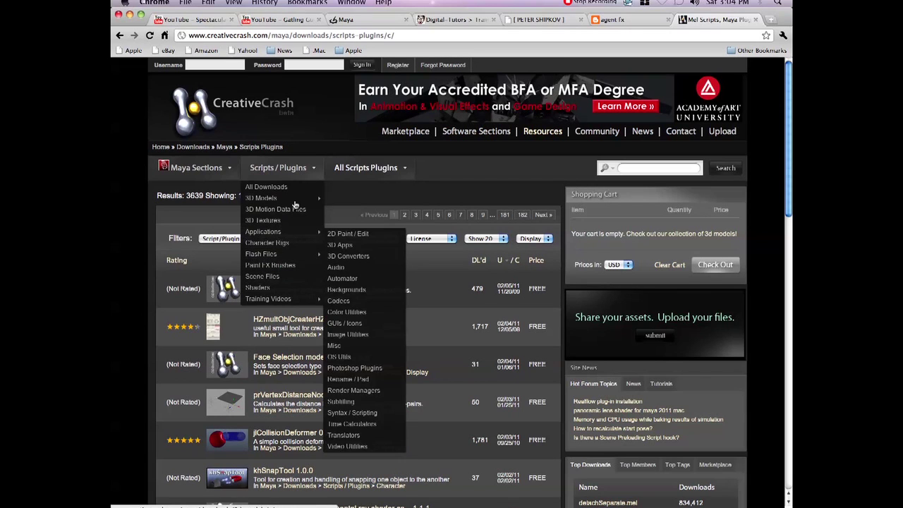
{"action": "mouse_move", "coordinate": [350, 170]}
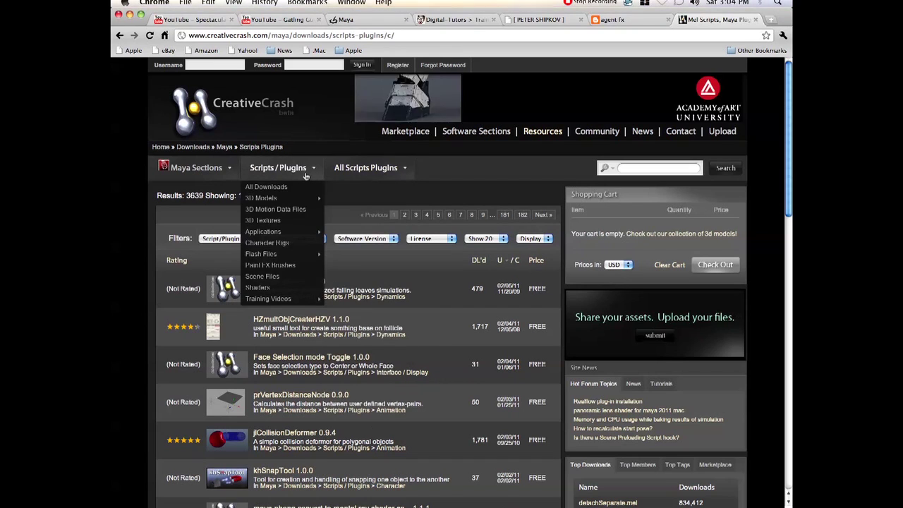
{"action": "mouse_move", "coordinate": [297, 256]}
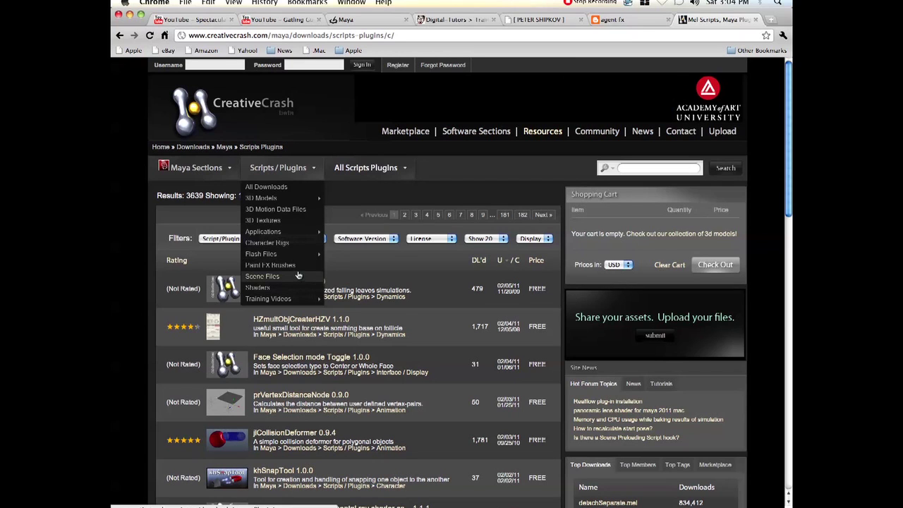
{"action": "left_click", "coordinate": [194, 150]}
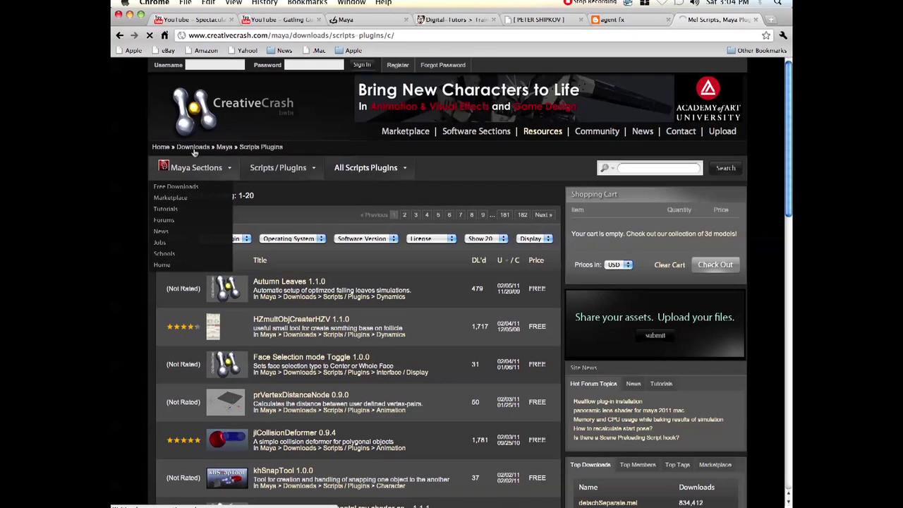
{"action": "left_click", "coordinate": [120, 35]}
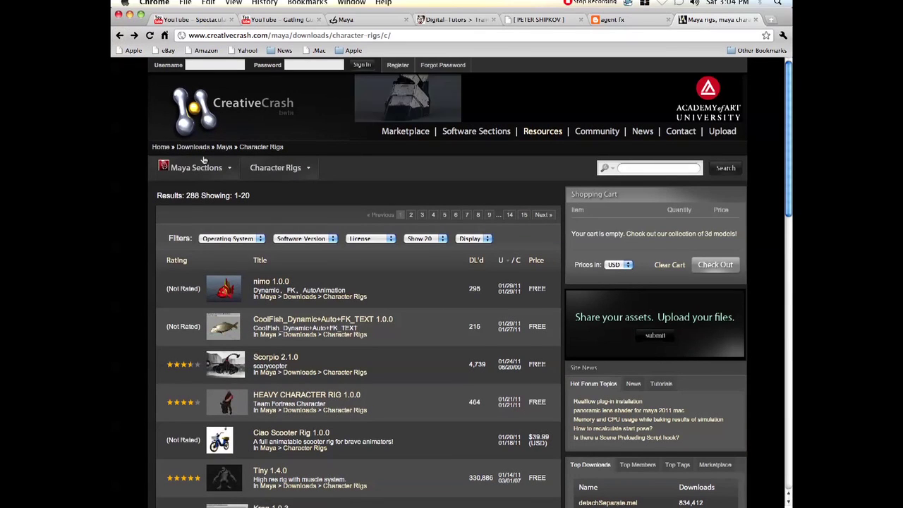
{"action": "left_click", "coordinate": [276, 168]}
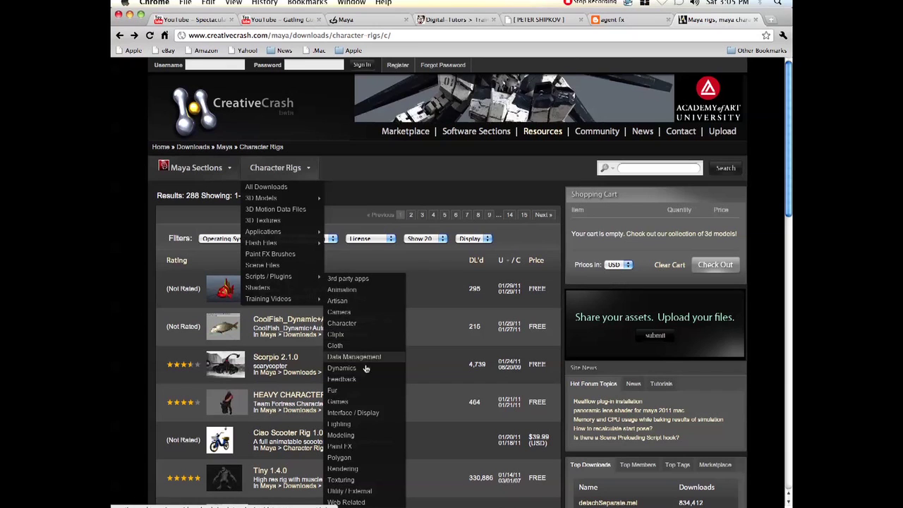
{"action": "left_click", "coordinate": [342, 369]}
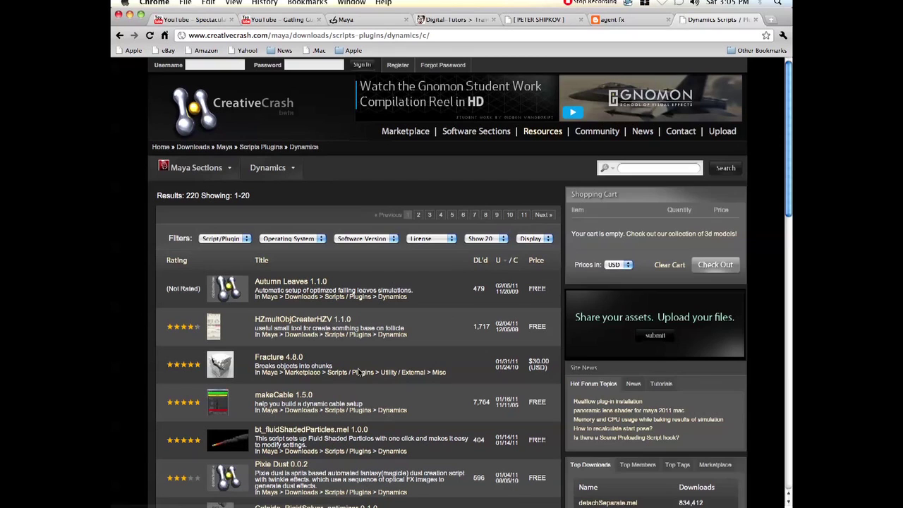
Scroll the Dynamics results down to the pagination, then return to Maya's Expression Editor
{"action": "left_click_drag", "start_coordinate": [788, 201], "coordinate": [783, 261]}
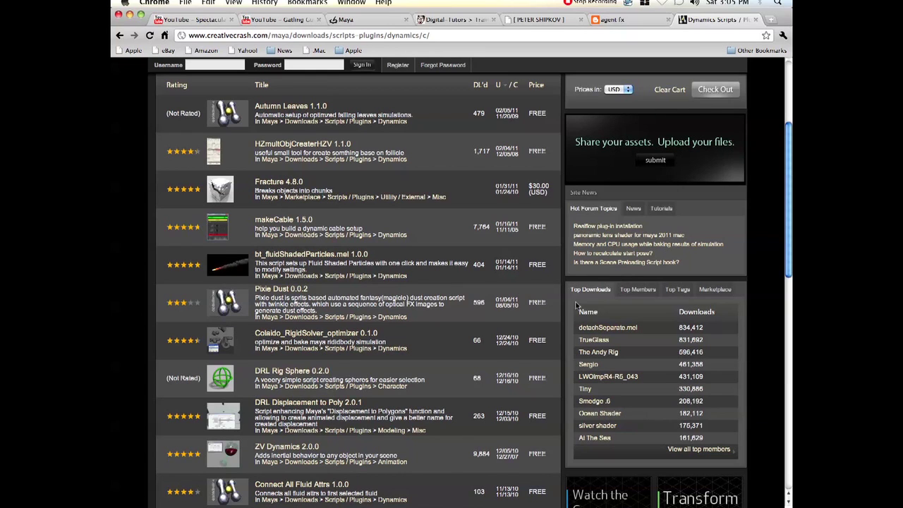
{"action": "scroll", "coordinate": [786, 171], "scroll_direction": "down", "scroll_amount": 15}
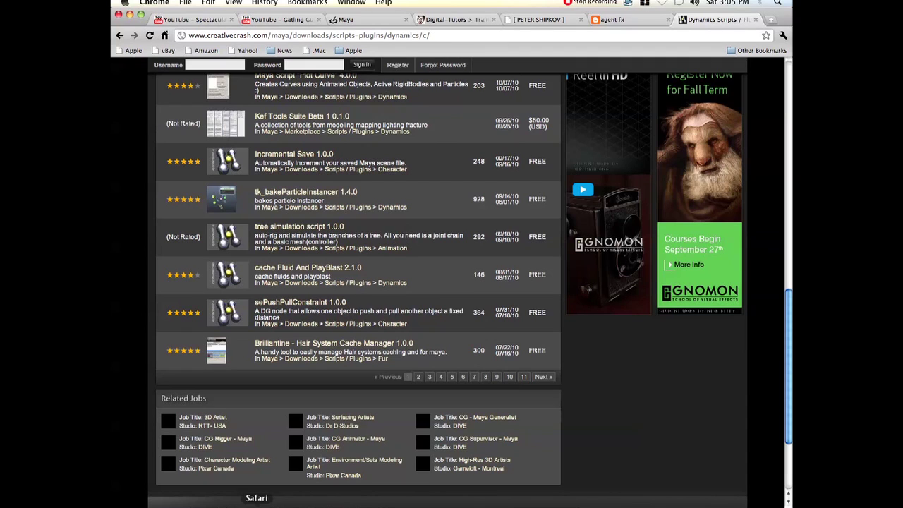
{"action": "left_click", "coordinate": [432, 503]}
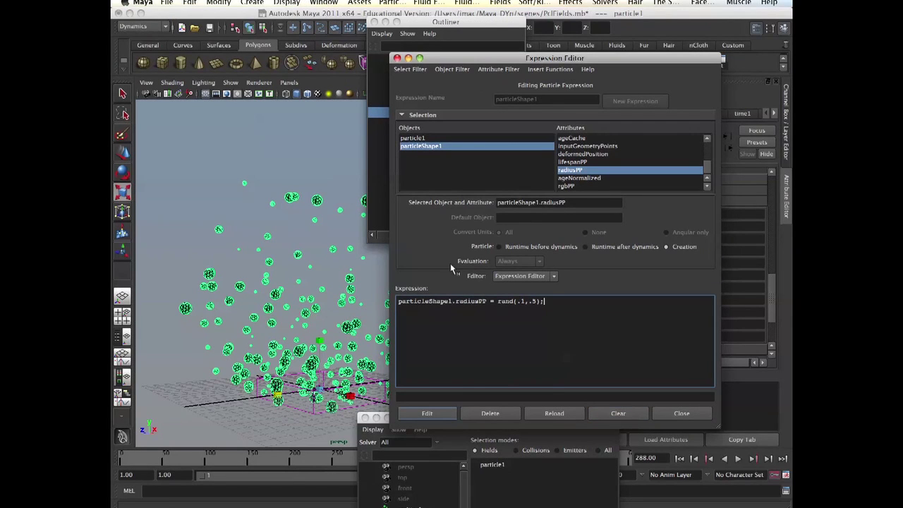